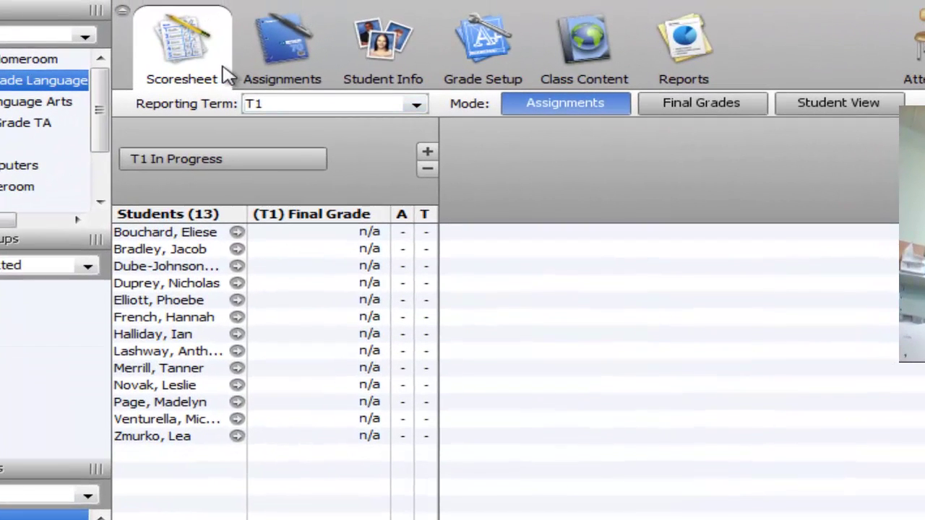
# Step: From the Assignments list, add a new assignment named 'Historical Writing'; the abbreviation fills in the same
pyautogui.click(266, 55)
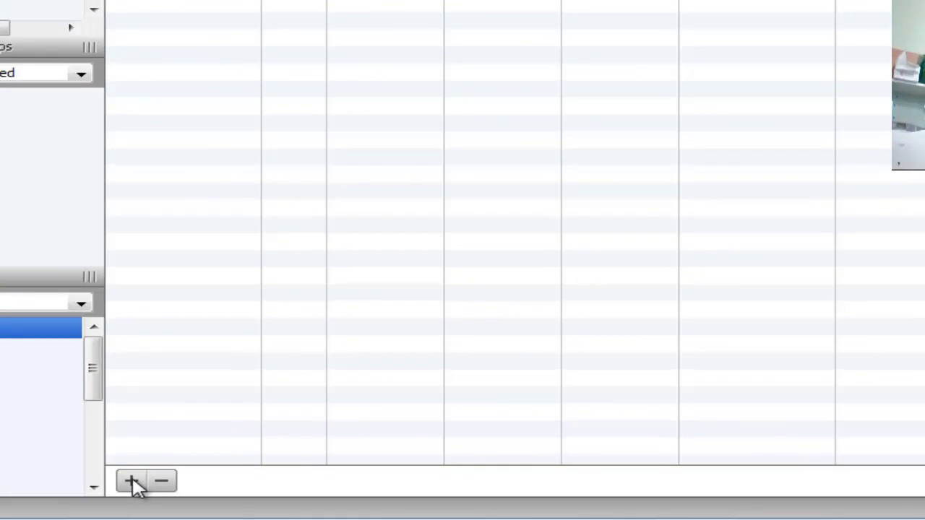
pyautogui.click(135, 483)
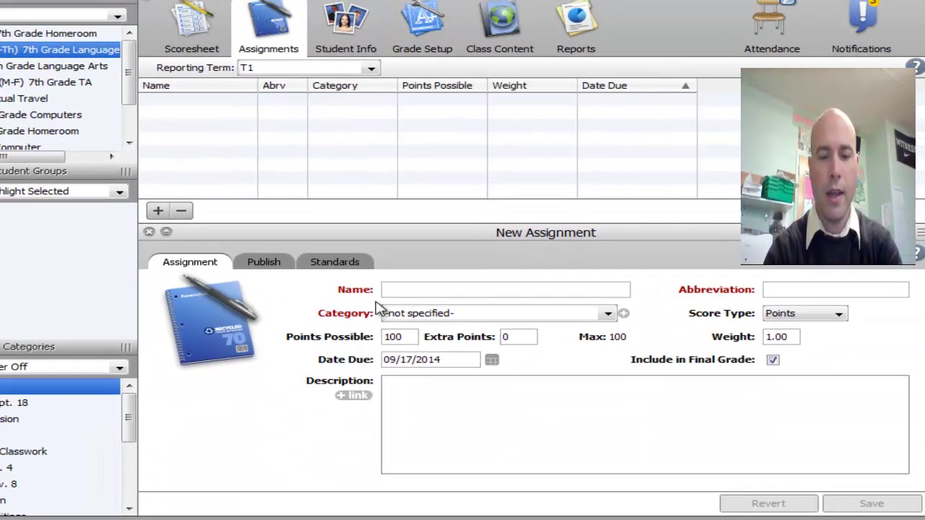
pyautogui.write('Histo')
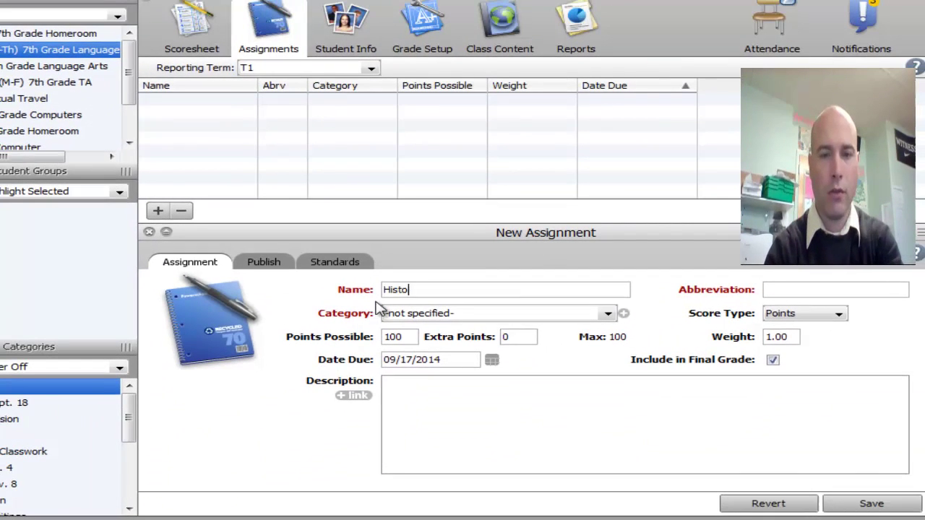
pyautogui.write('rical Writi')
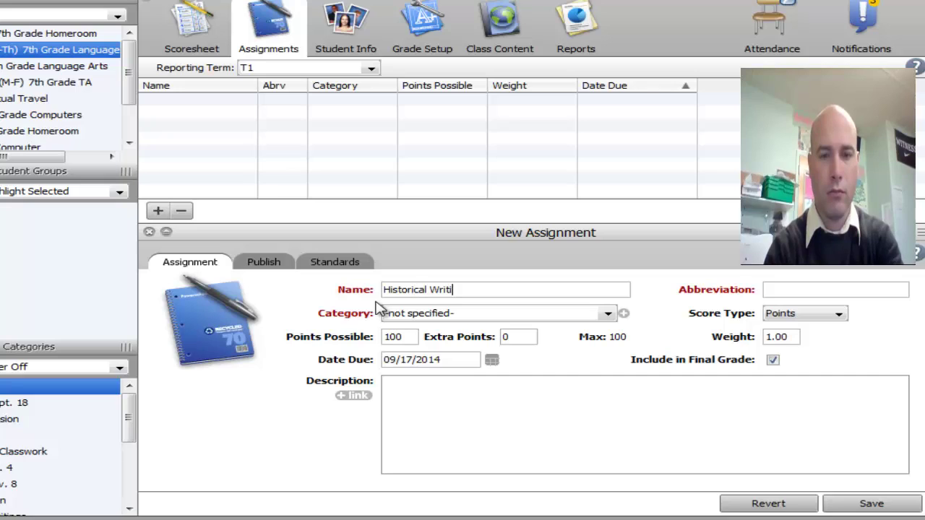
pyautogui.write('ng')
pyautogui.press('Tab')
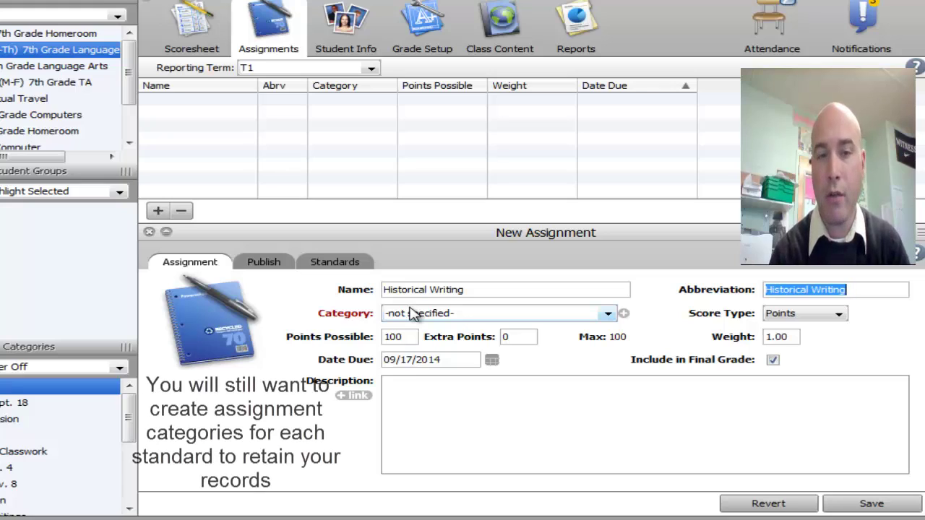
# Step: Assign Historical Writing to the Writings category and set Points Possible to 5
pyautogui.click(412, 313)
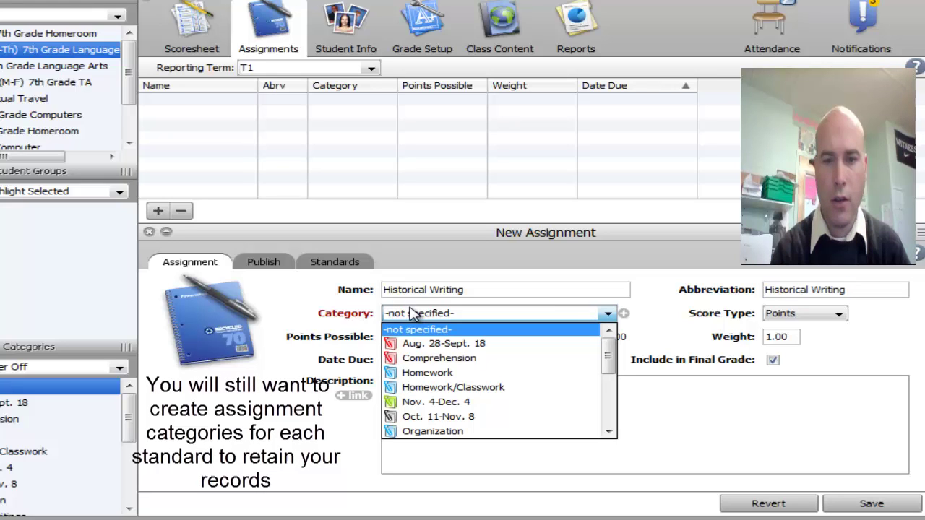
pyautogui.moveTo(609, 359); pyautogui.dragTo(609, 409)
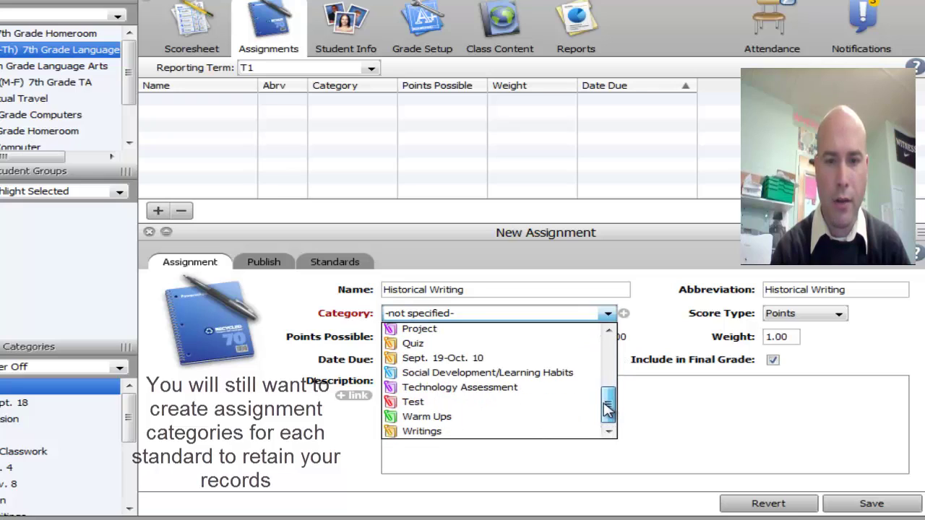
pyautogui.click(485, 432)
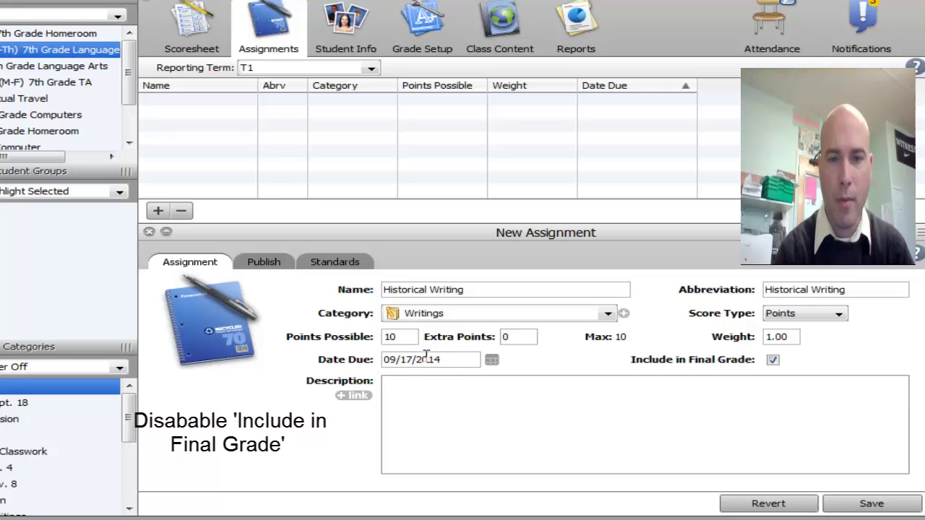
pyautogui.doubleClick(410, 340)
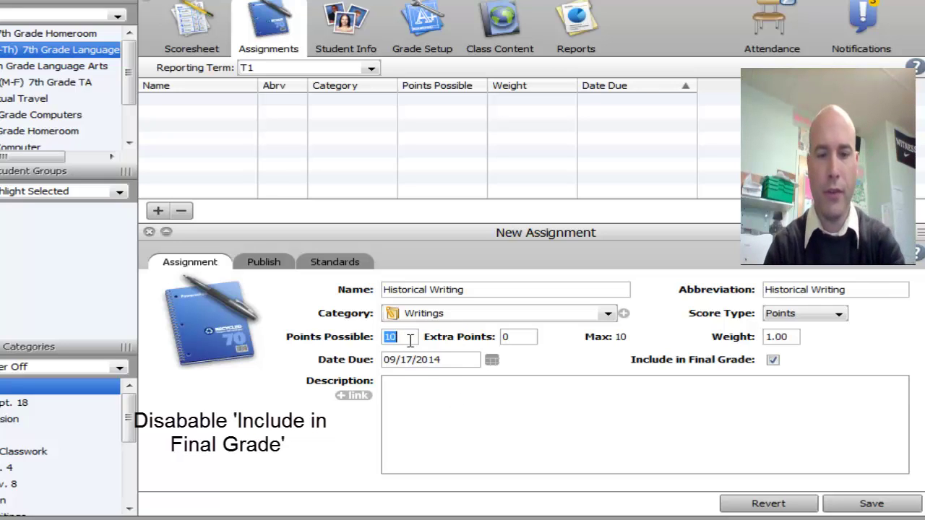
pyautogui.write('5')
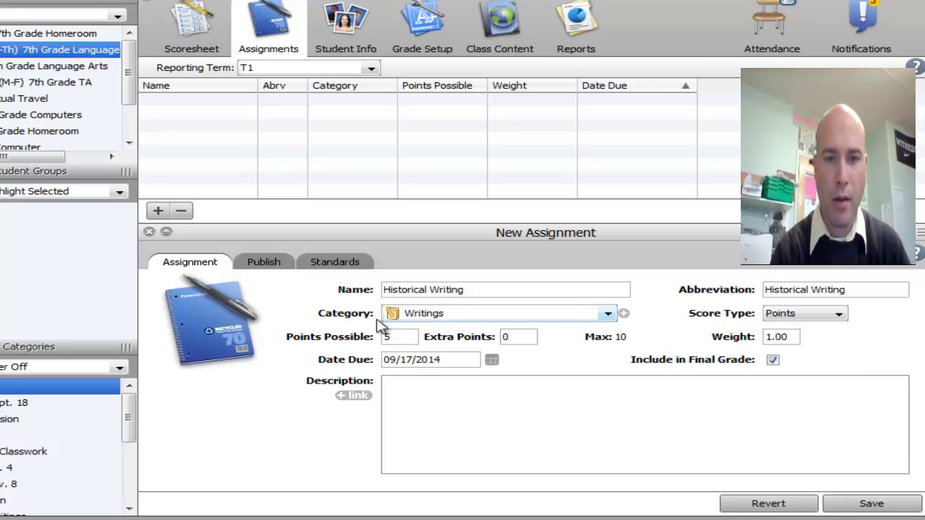
# Step: Review the Publish options, uncheck Include in Final Grade, and save Historical Writing
pyautogui.click(272, 268)
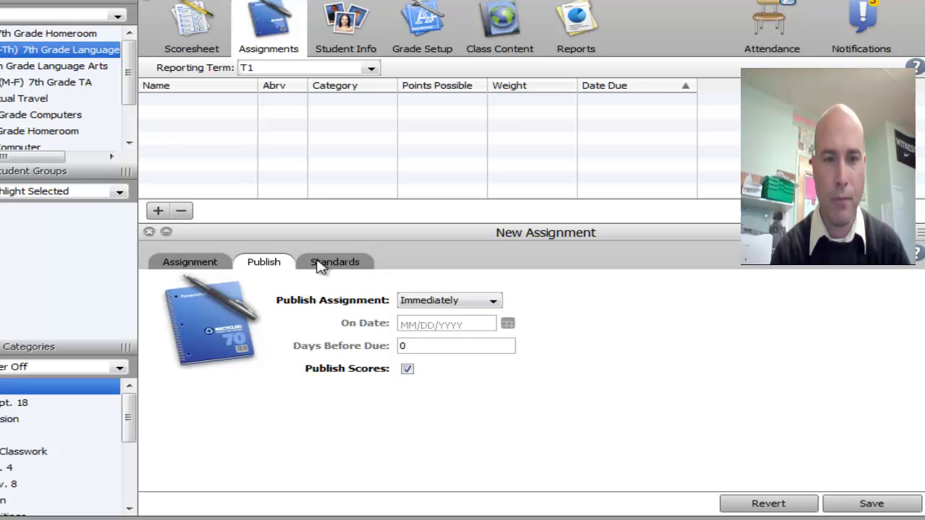
pyautogui.click(203, 263)
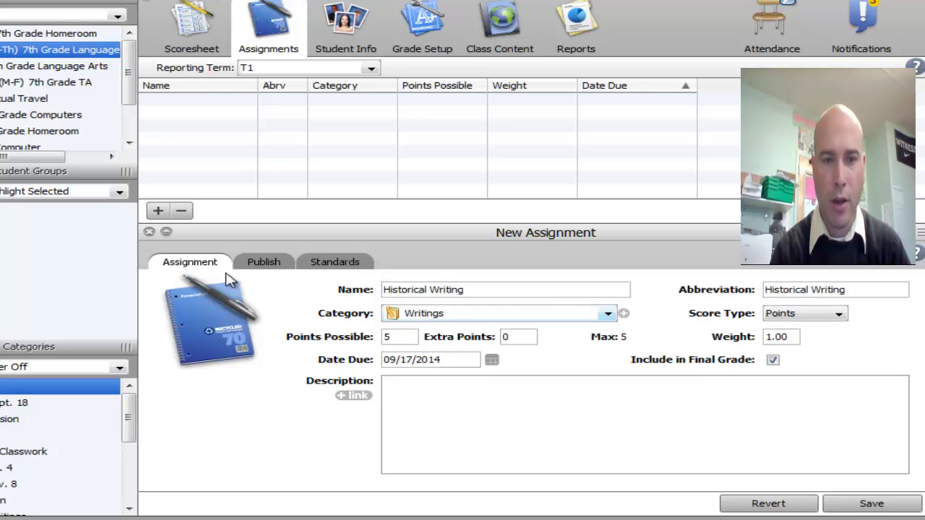
pyautogui.moveTo(774, 365)
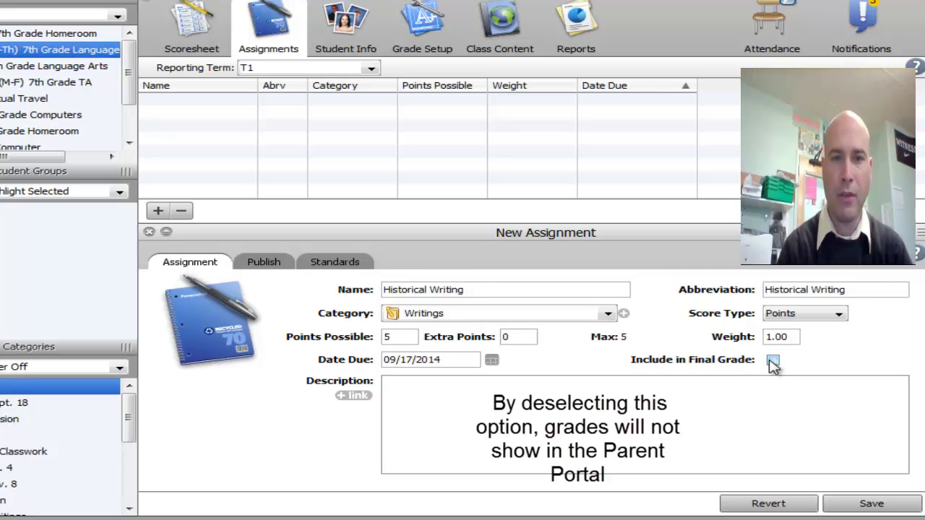
pyautogui.click(858, 506)
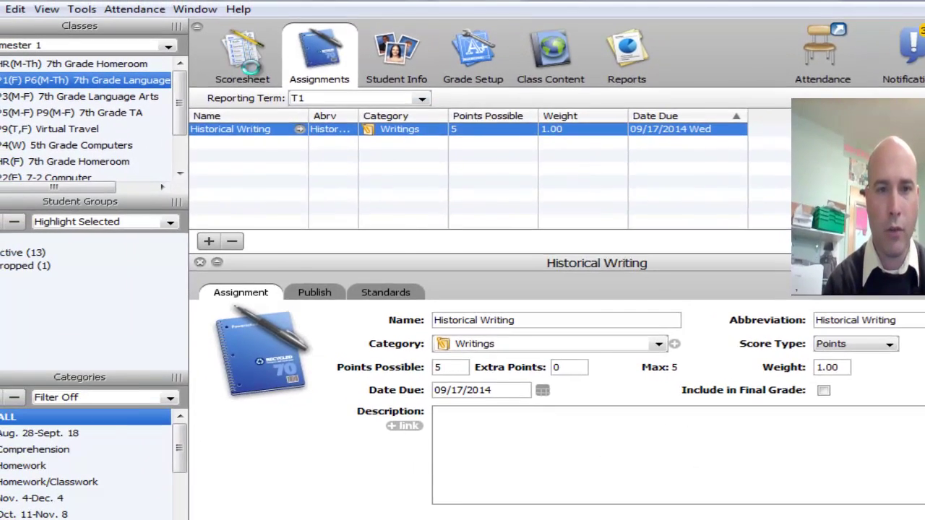
# Step: In the scoresheet, enter Historical Writing scores 4, 2, 3, 2, 2 for the first five students
pyautogui.click(203, 55)
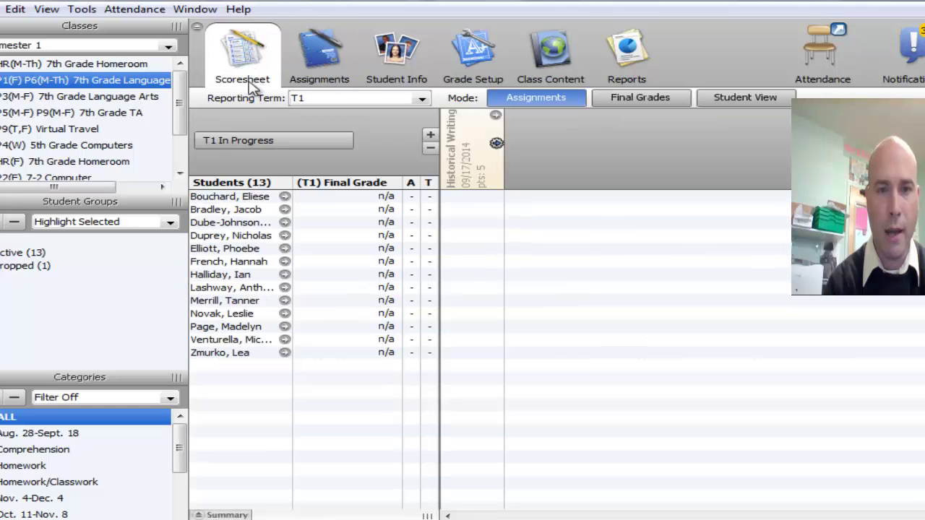
pyautogui.click(484, 199)
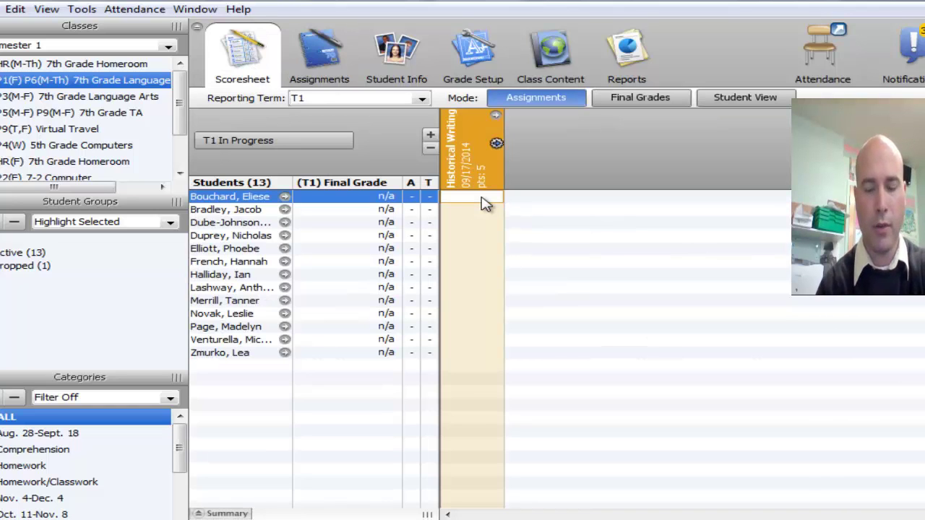
pyautogui.write('4')
pyautogui.press('Return')
pyautogui.write('2')
pyautogui.press('Return')
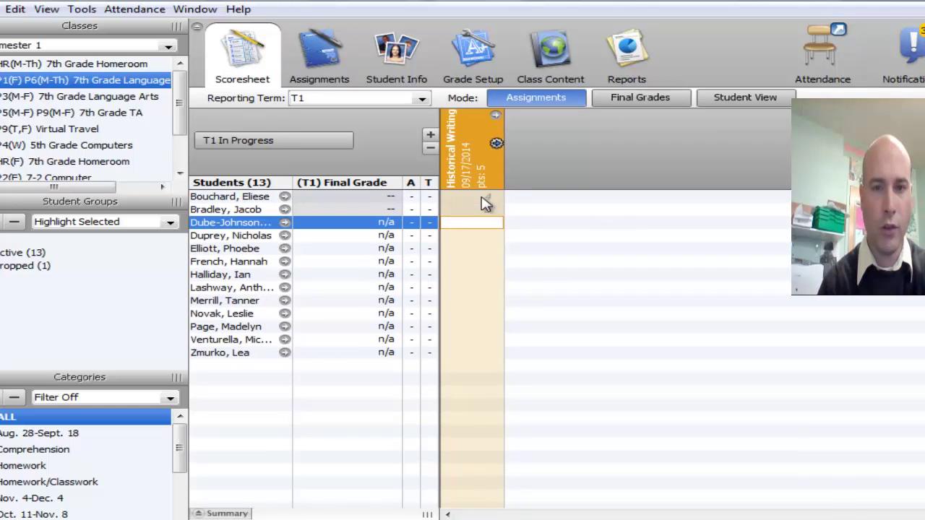
pyautogui.write('3')
pyautogui.press('Return')
pyautogui.write('2')
pyautogui.press('Return')
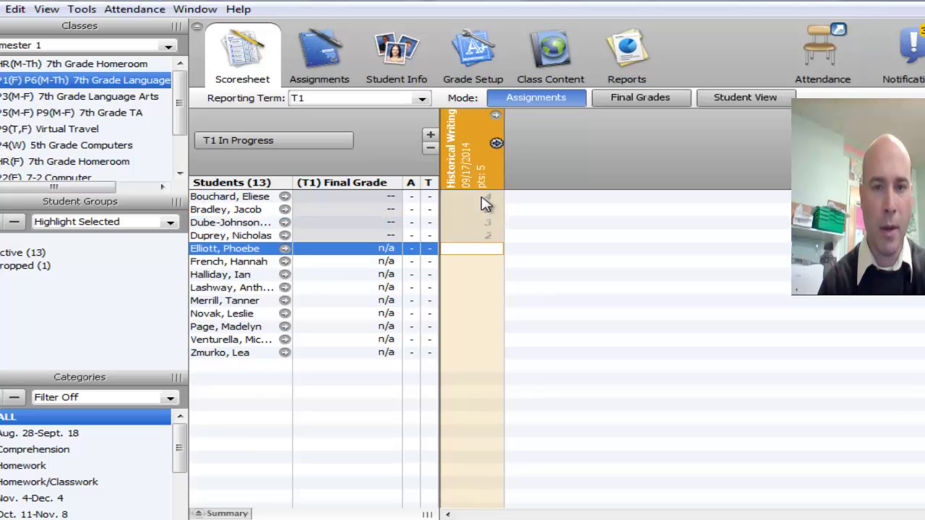
pyautogui.write('2')
pyautogui.press('Return')
# Step: Score the remaining students 2, 3, 3, 3, leaving one student ungraded
pyautogui.write('2')
pyautogui.press('Return')
pyautogui.write('3')
pyautogui.press('Return')
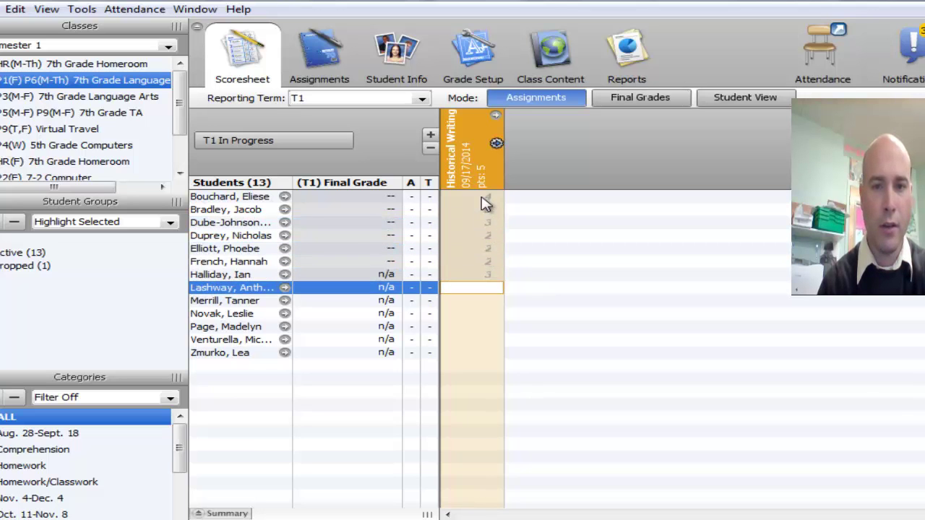
pyautogui.press('Return')
pyautogui.press('Up')
pyautogui.write('3')
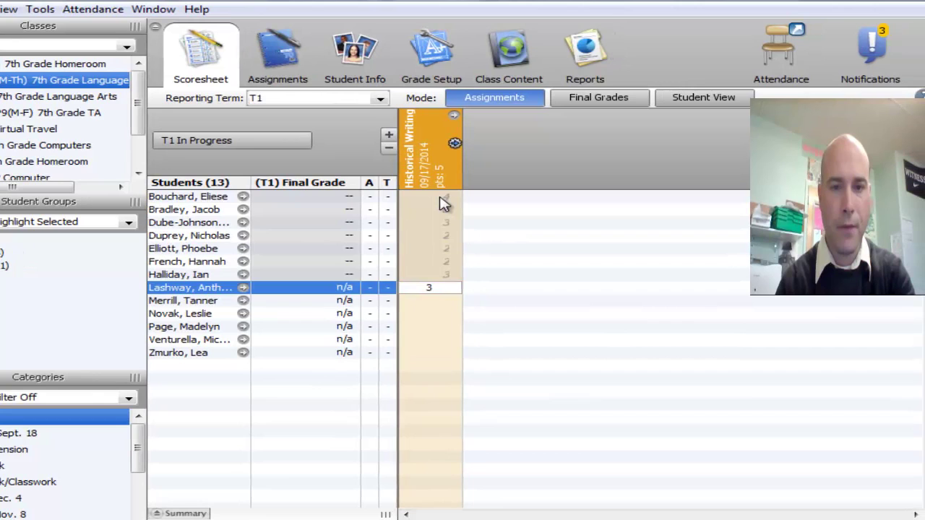
pyautogui.press('Return')
pyautogui.write('3')
pyautogui.press('Return')
pyautogui.press('Return')
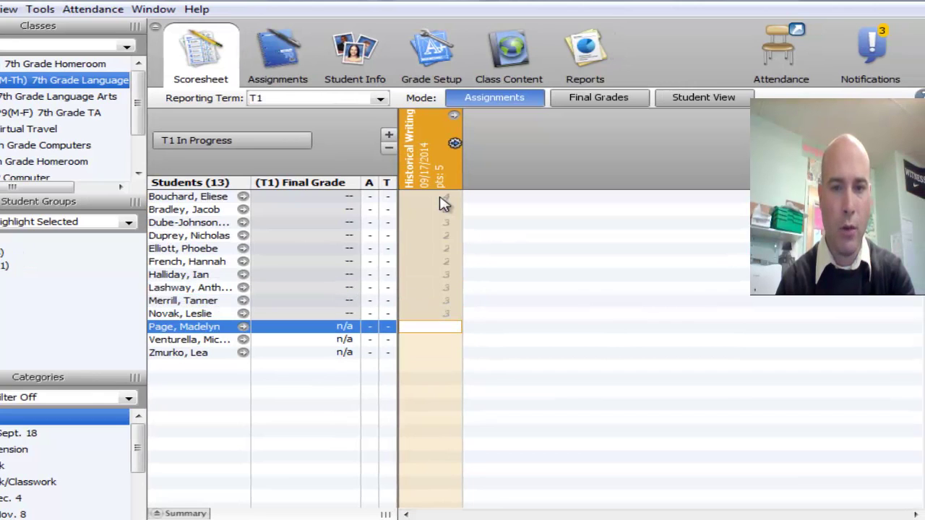
pyautogui.press('Return')
pyautogui.press('Return')
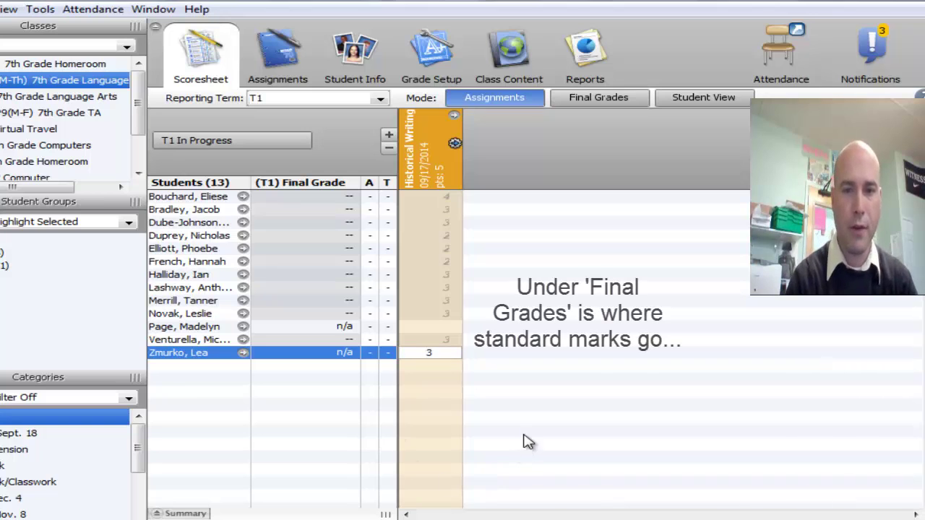
pyautogui.press('Return')
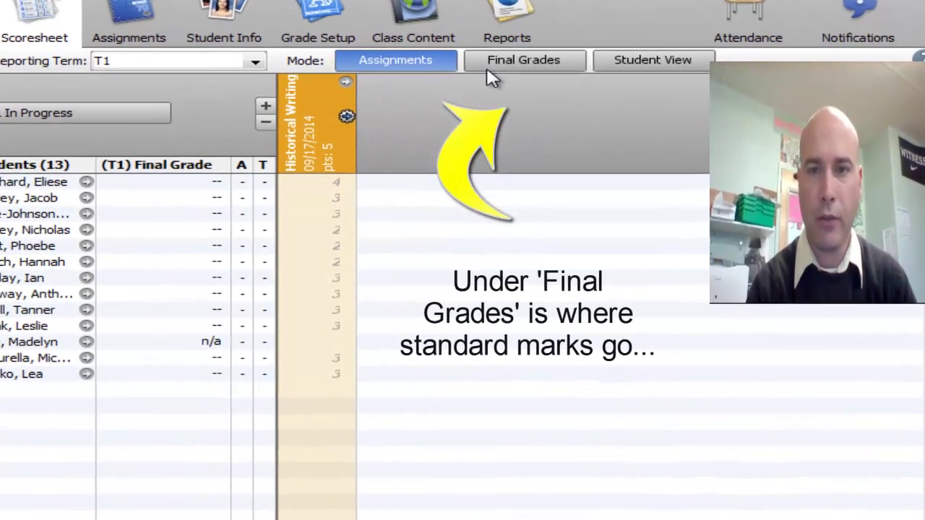
# Step: Switch to Final Grades and view the Reading, Writing, Language, Comments and Respect standards columns
pyautogui.click(566, 98)
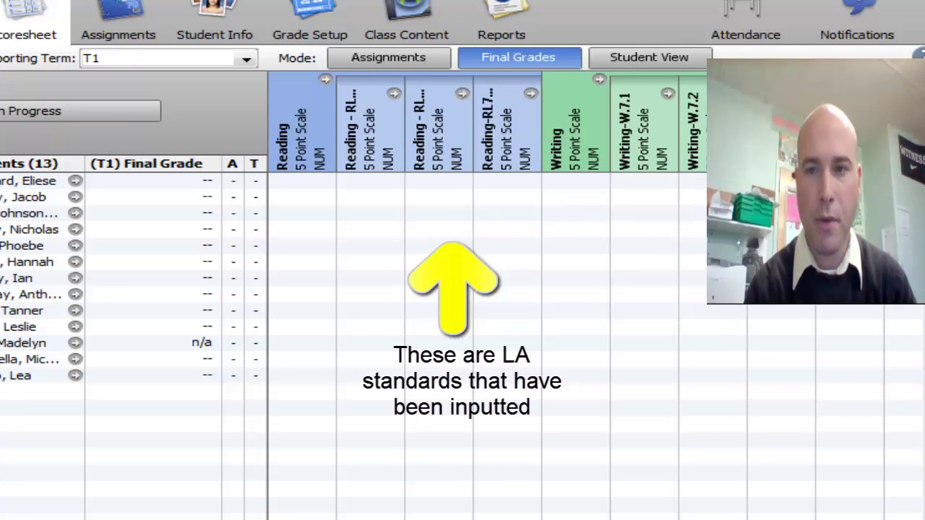
pyautogui.hscroll(8, 484, 289)
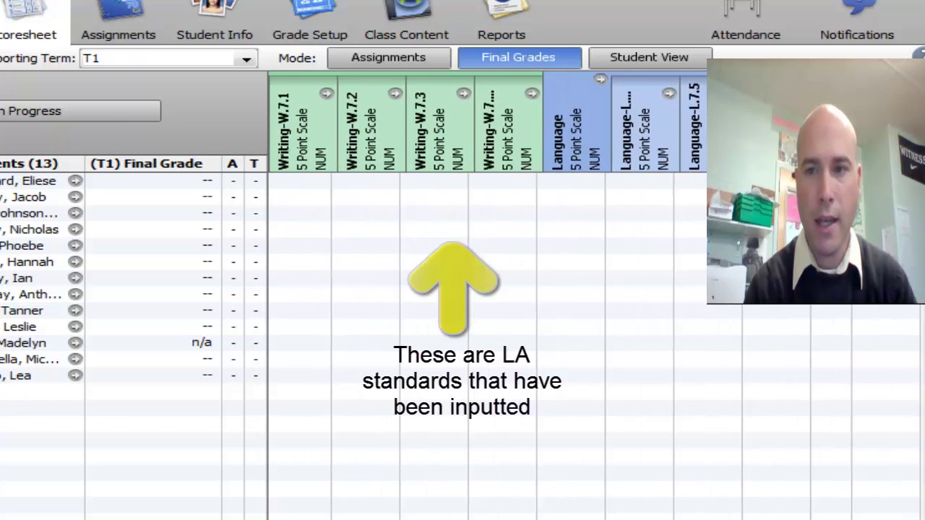
pyautogui.hscroll(8, 484, 289)
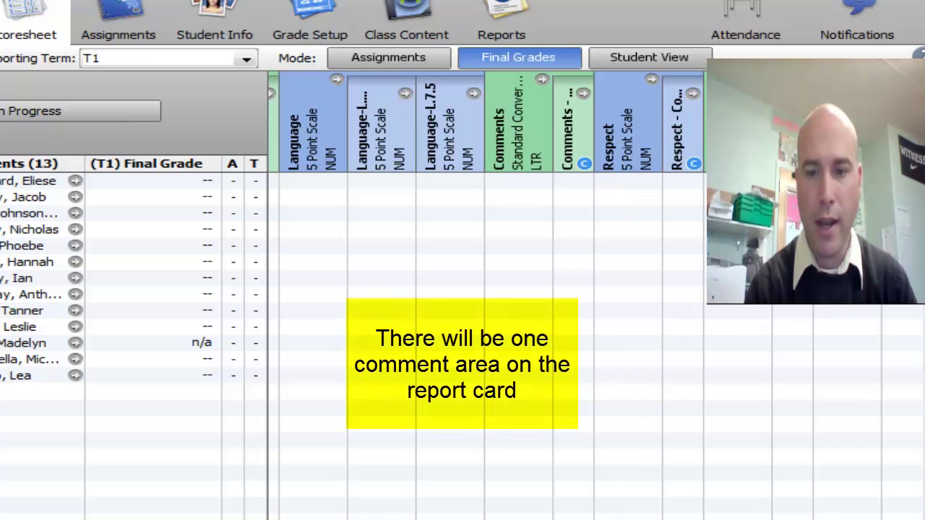
pyautogui.hscroll(-2, 484, 289)
pyautogui.hscroll(-6, 484, 289)
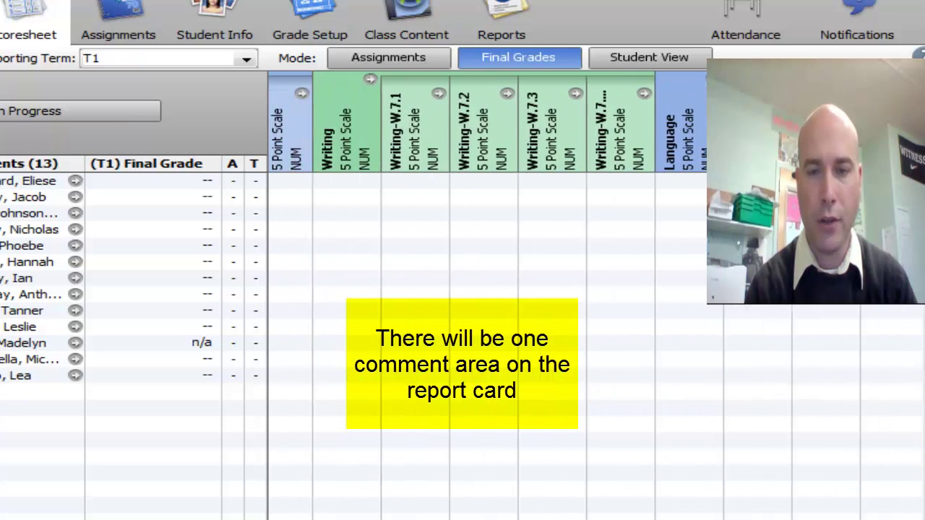
pyautogui.hscroll(-2, 485, 289)
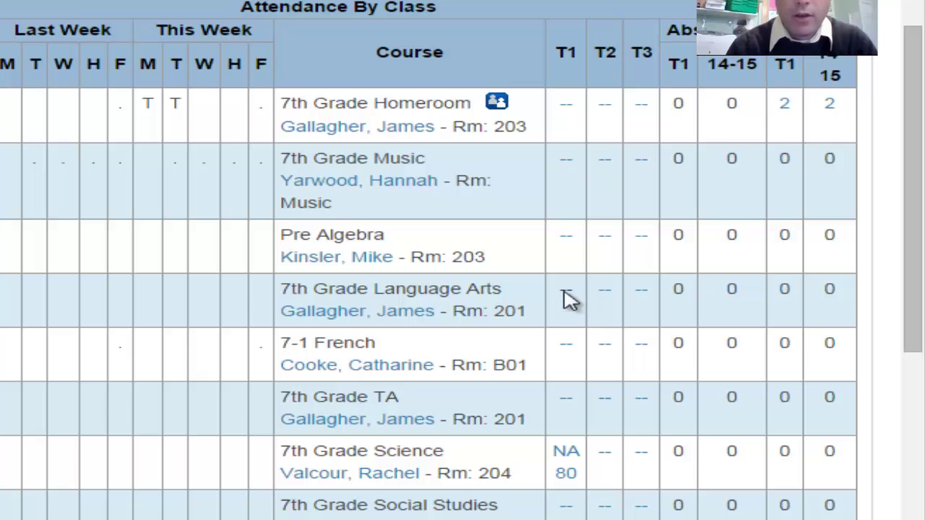
# Step: In PowerSchool, view the student's Language Arts term 1 scores and browse the Attendance By Class table
pyautogui.click(568, 300)
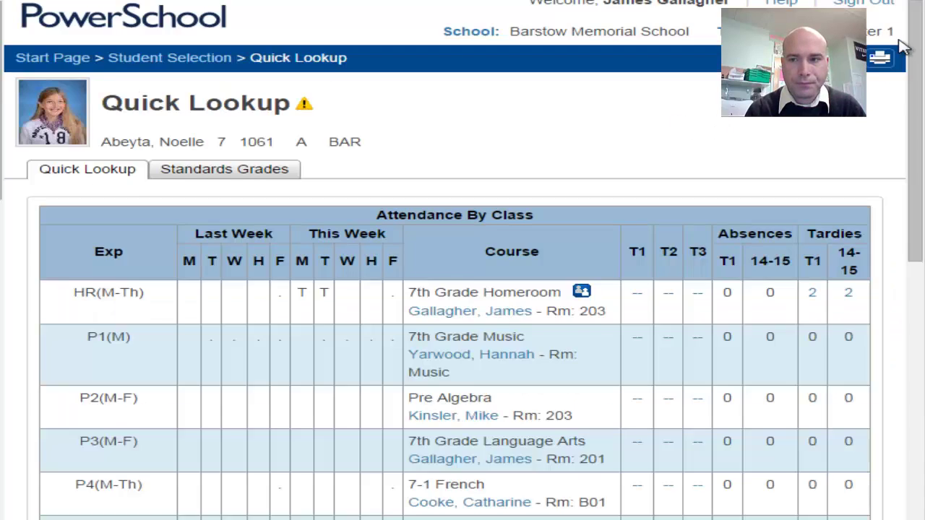
pyautogui.scroll(-1, 916, 126)
pyautogui.scroll(-2, 916, 126)
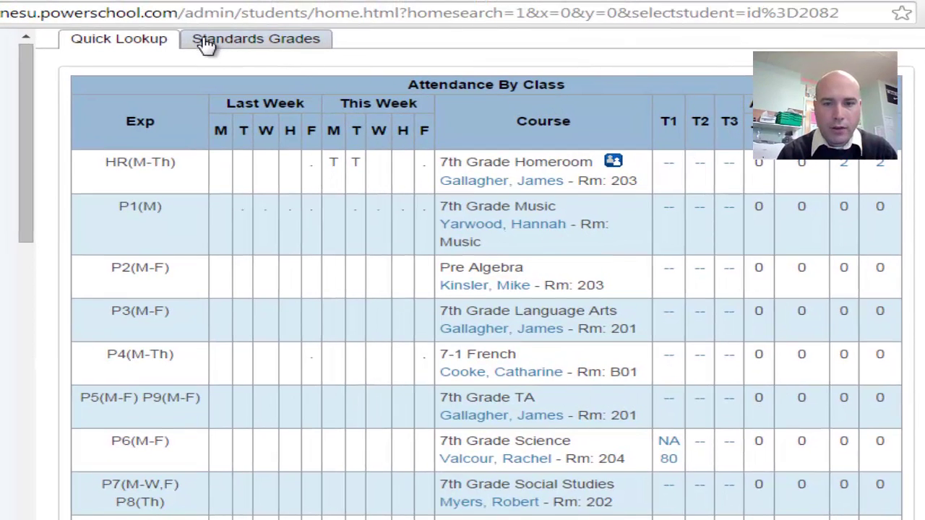
pyautogui.click(278, 45)
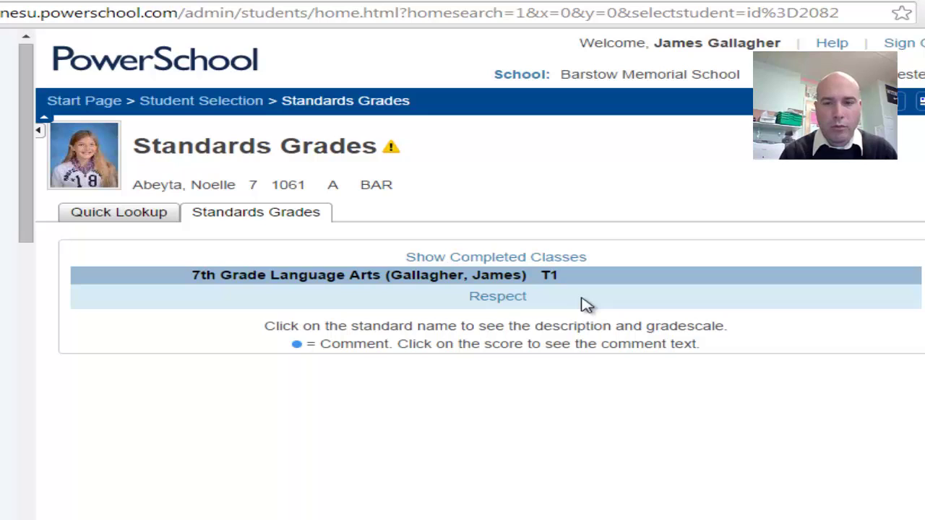
pyautogui.click(121, 214)
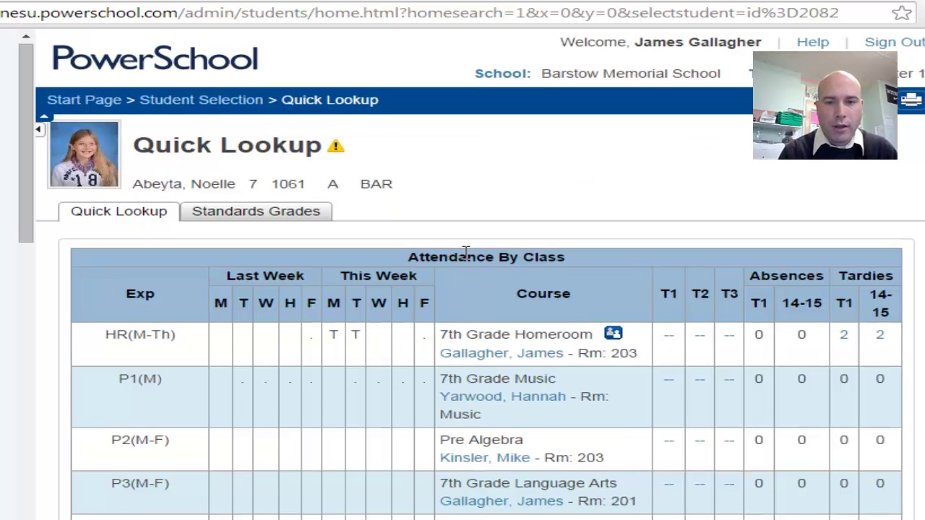
pyautogui.scroll(-2, 923, 289)
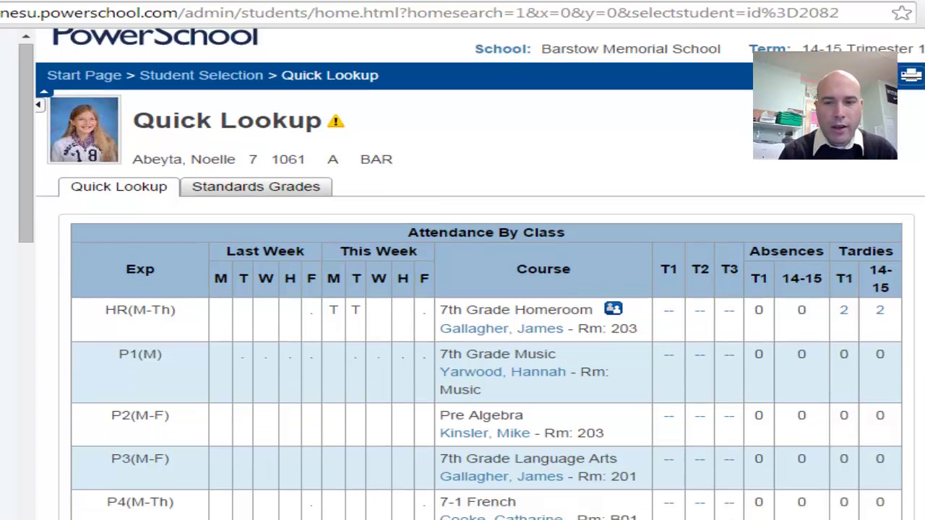